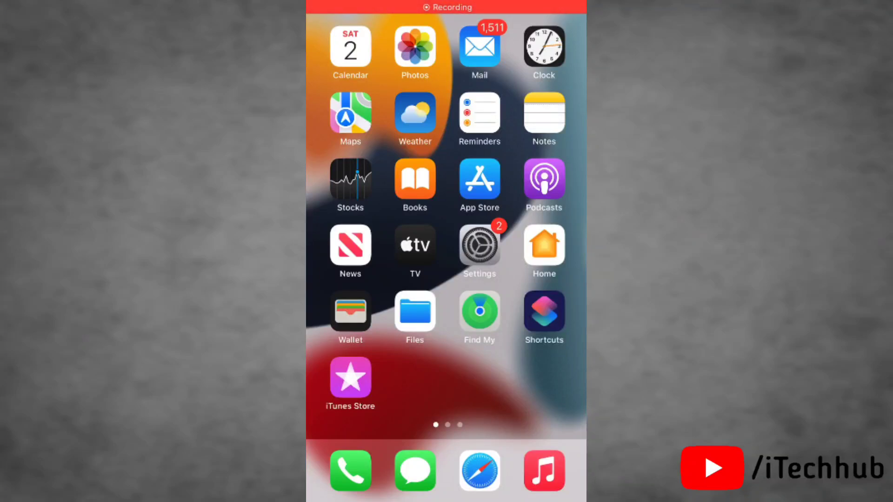
Swipe back and forth between the first and second home screen pages
left_click_drag(530, 209, 350, 210)
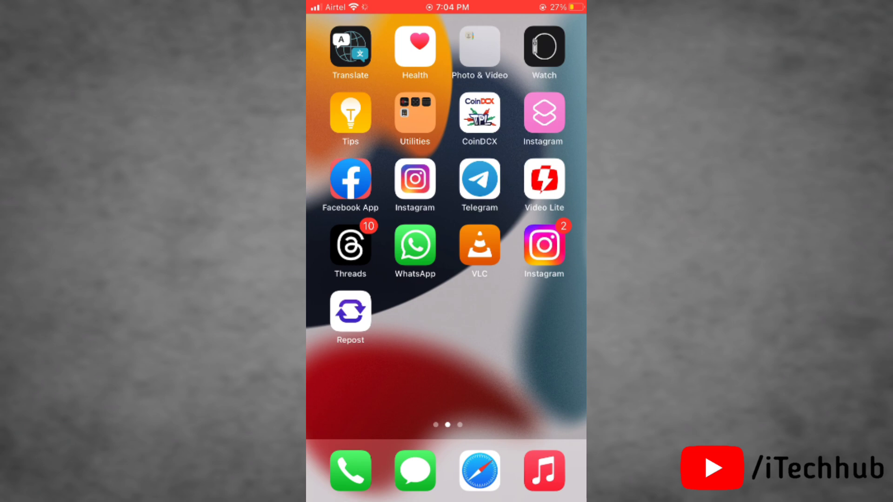
left_click_drag(349, 209, 531, 210)
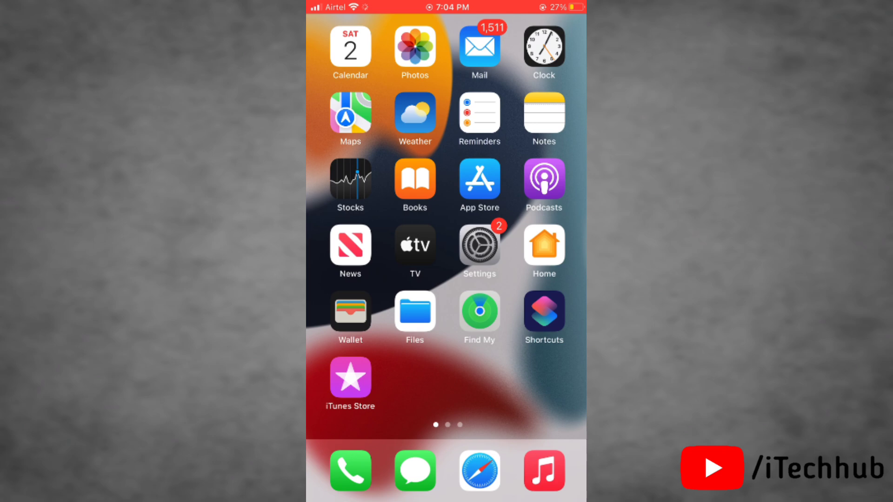
mouse_move(531, 209)
left_mouse_down()
mouse_move(349, 209)
mouse_move(531, 209)
left_mouse_up()
left_click_drag(488, 210, 418, 210)
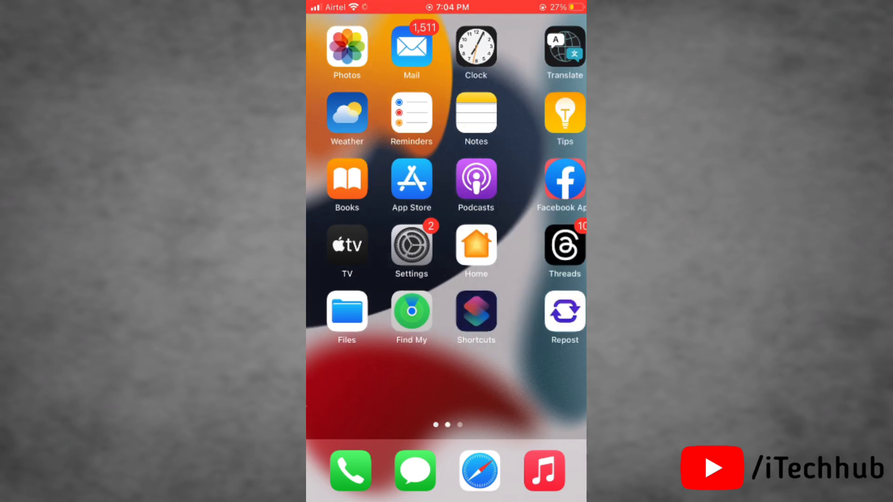
Check the connected Wi-Fi in Control Center, then Google 'pixabay' and open Pixabay
left_click_drag(446, 499, 447, 279)
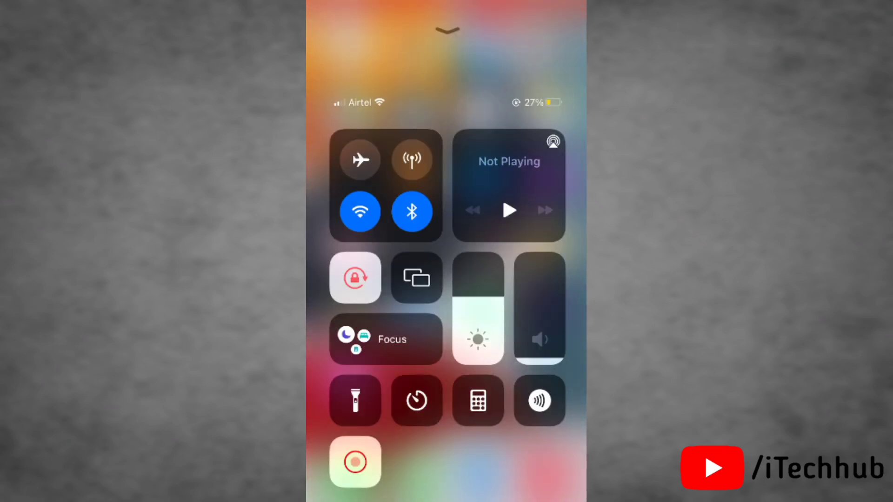
left_click(386, 177)
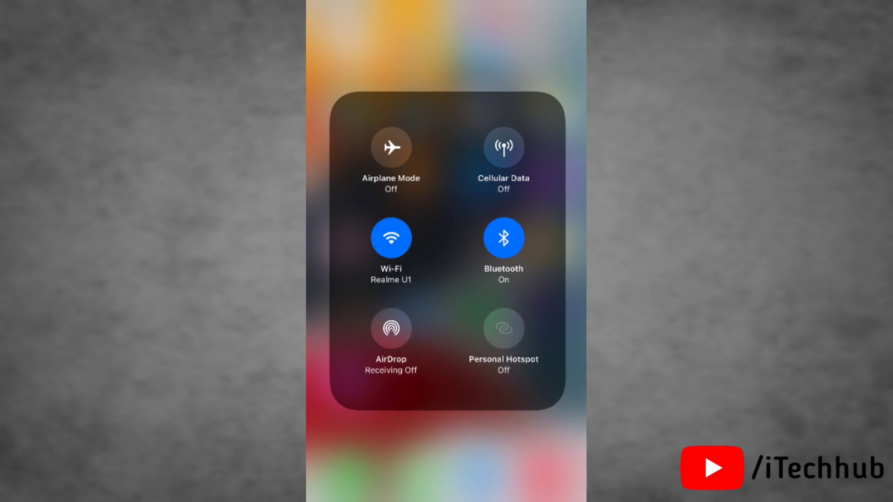
left_click(391, 238)
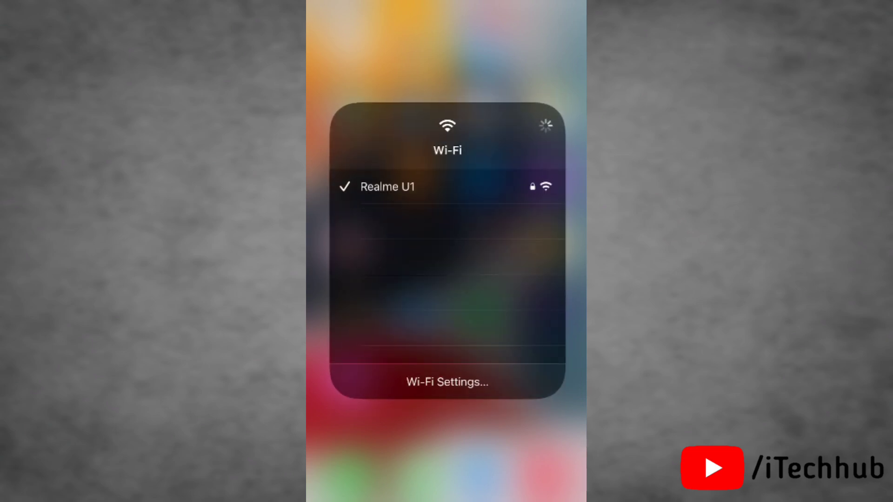
left_click(447, 454)
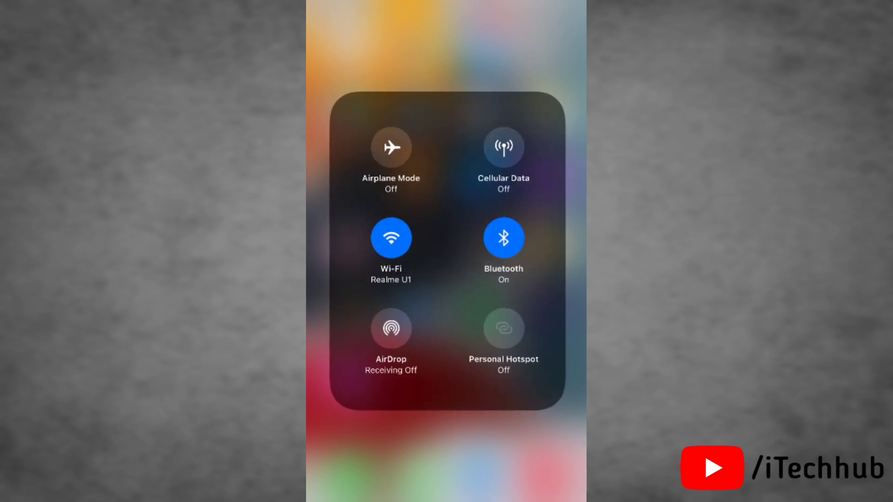
left_click(448, 453)
left_click(447, 482)
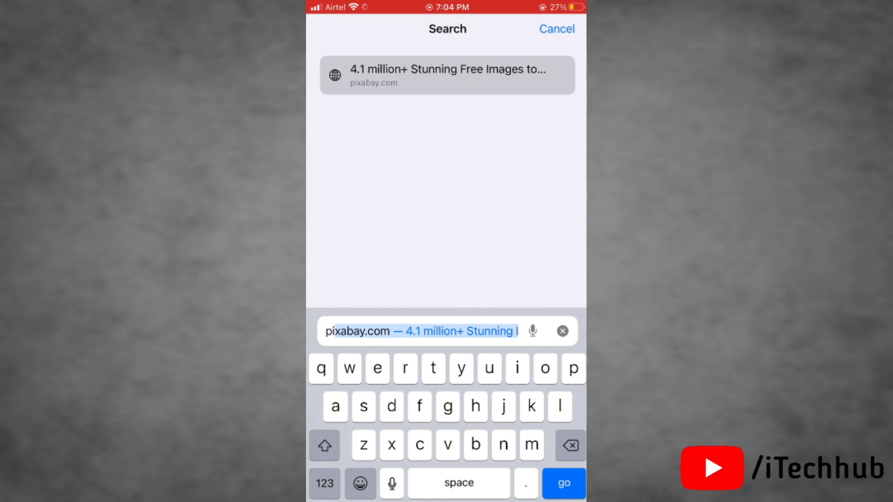
type("ixa")
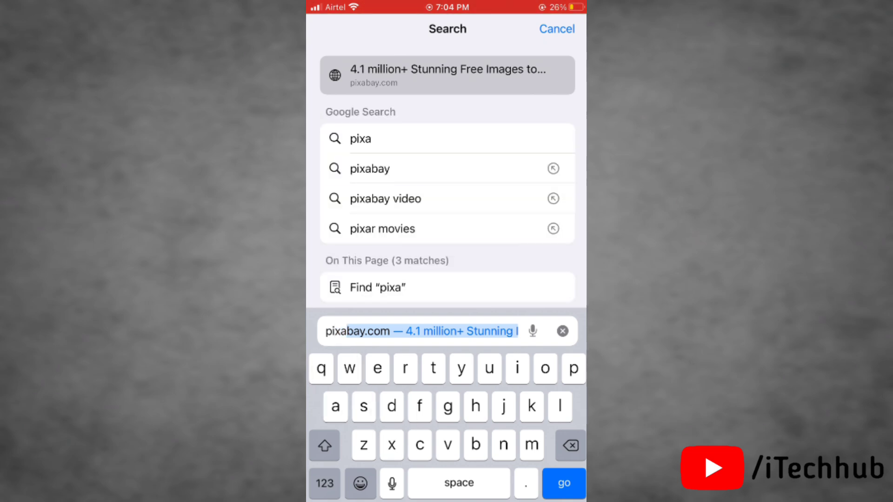
left_click(370, 168)
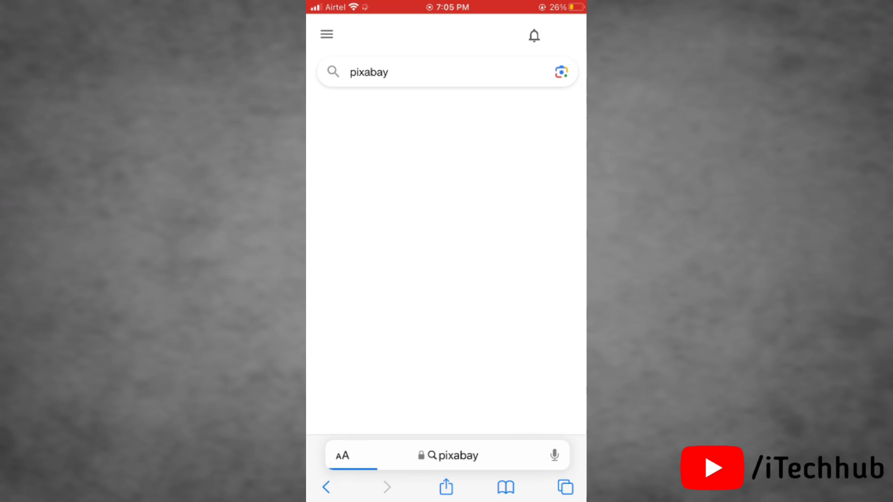
scroll(447, 279, "down", 1)
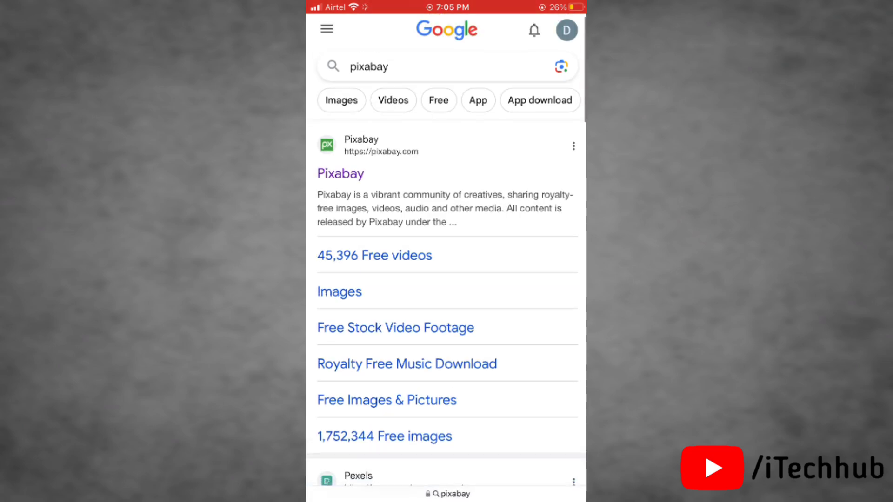
left_click(340, 173)
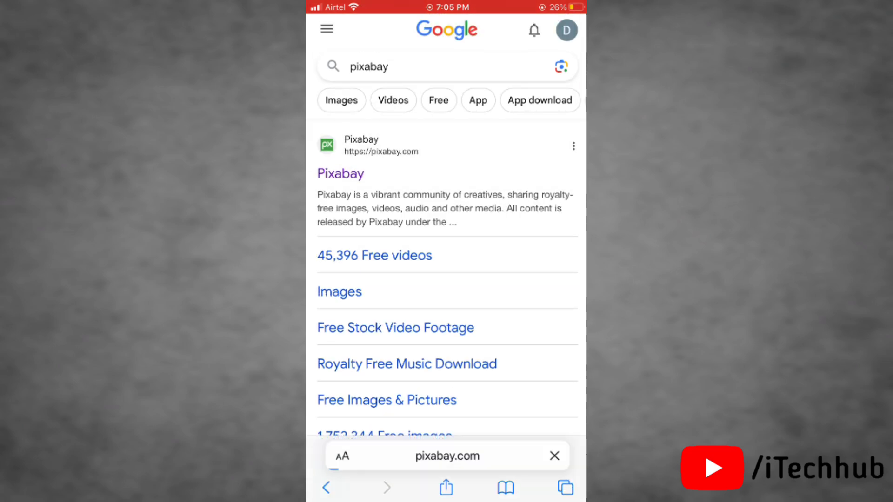
scroll(447, 280, "down", 1)
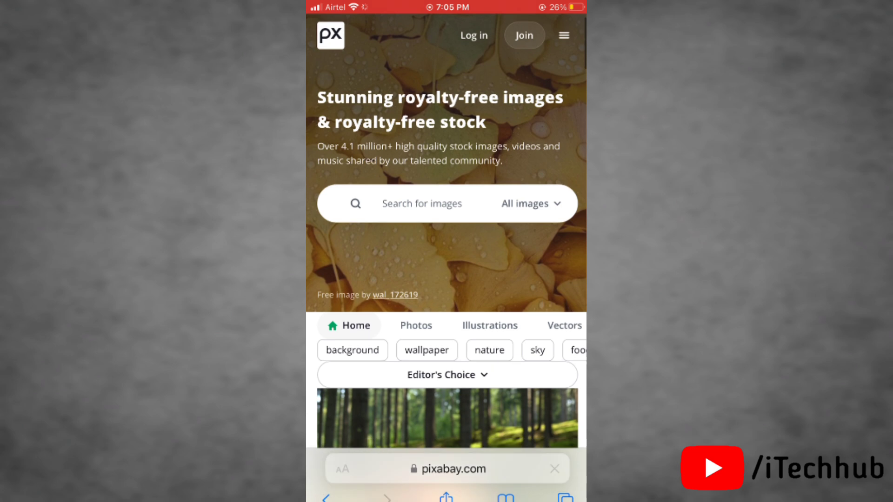
Switch Pixabay to its Videos category to browse the Editor's Choice clips
left_click(427, 335)
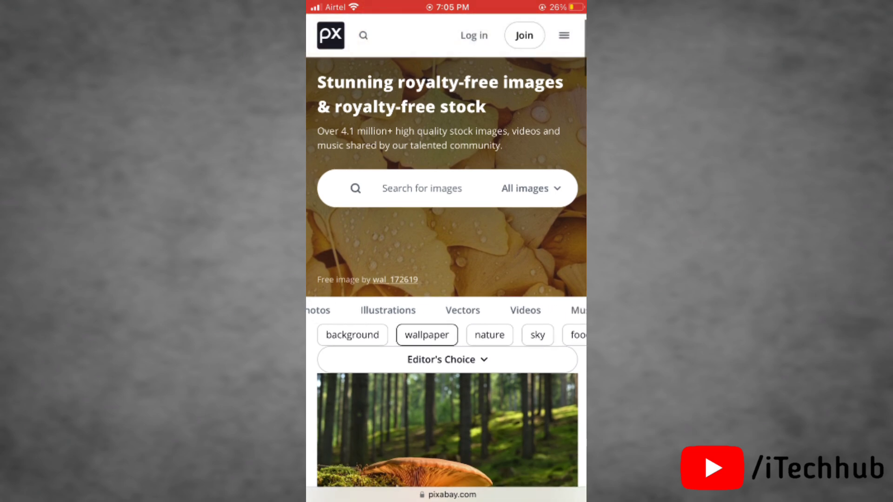
left_click(525, 310)
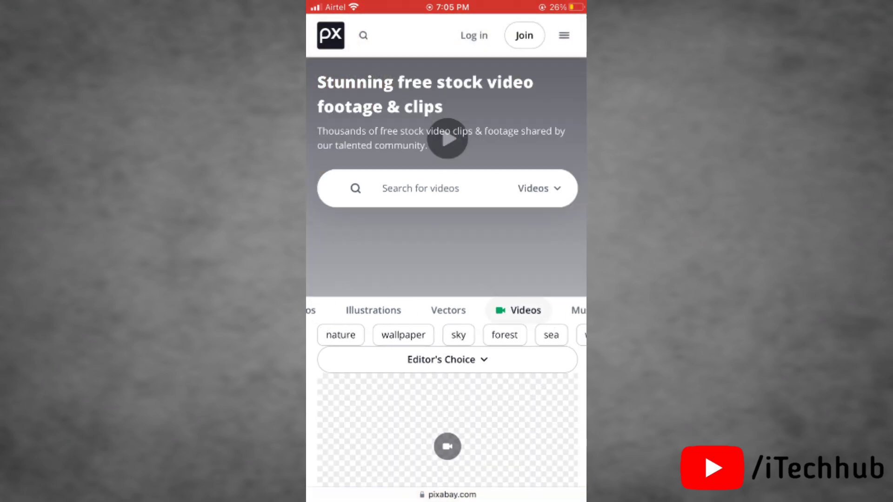
scroll(446, 280, "down", 4)
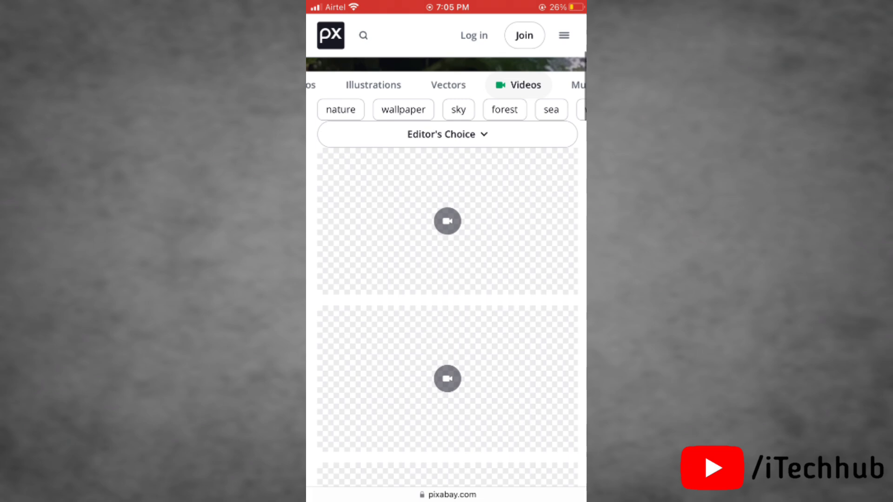
scroll(447, 279, "up", 2)
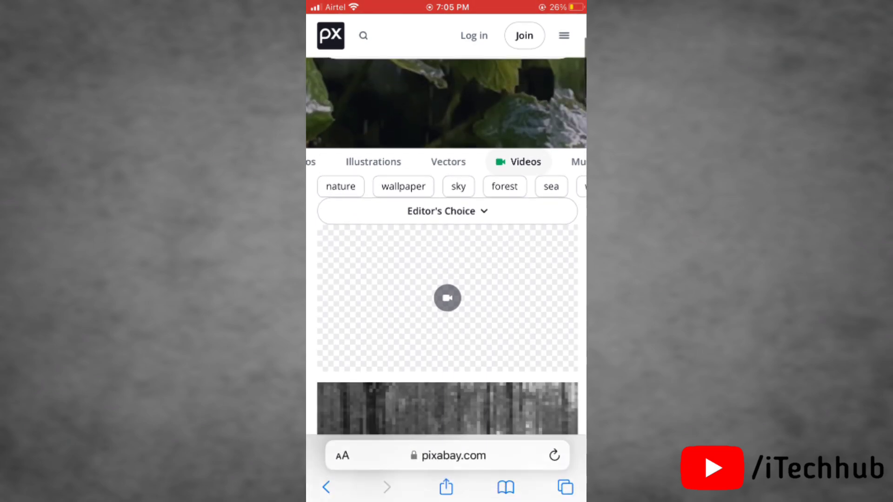
scroll(447, 279, "down", 3)
scroll(447, 279, "up", 1)
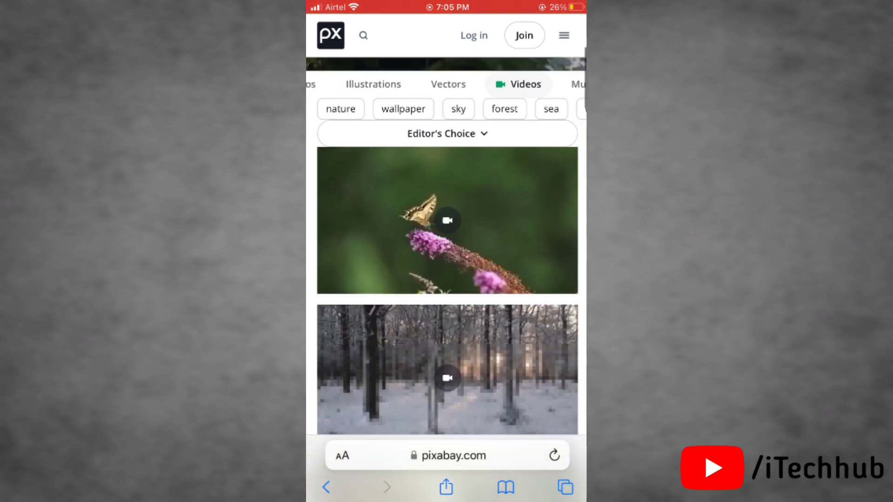
Open and preview the butterfly video, then download it at 960×540 (540p)
left_click(448, 237)
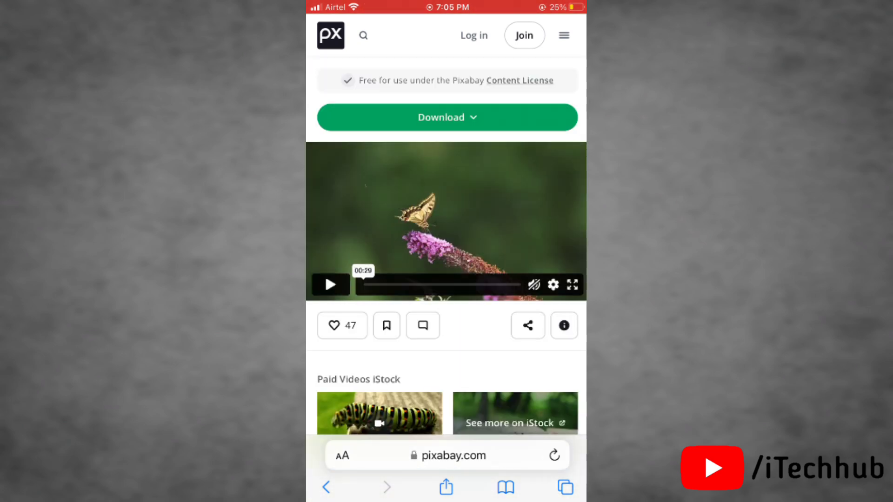
left_click(330, 285)
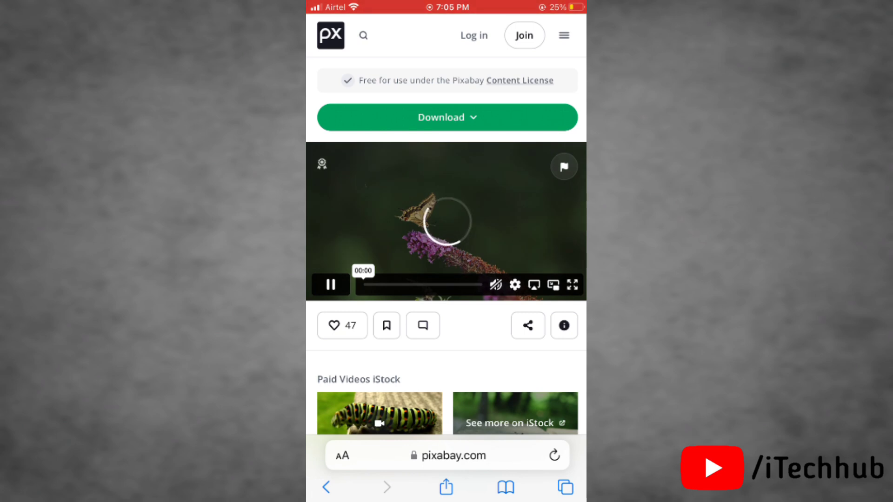
left_click(447, 117)
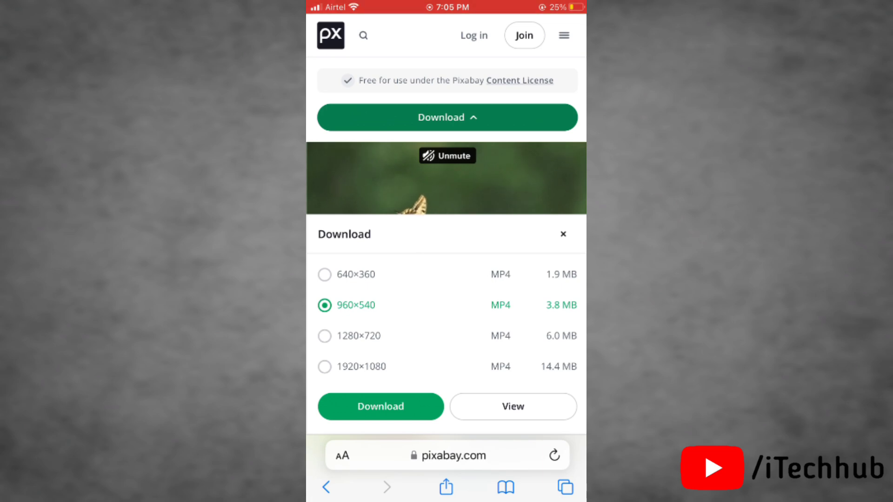
left_click(563, 234)
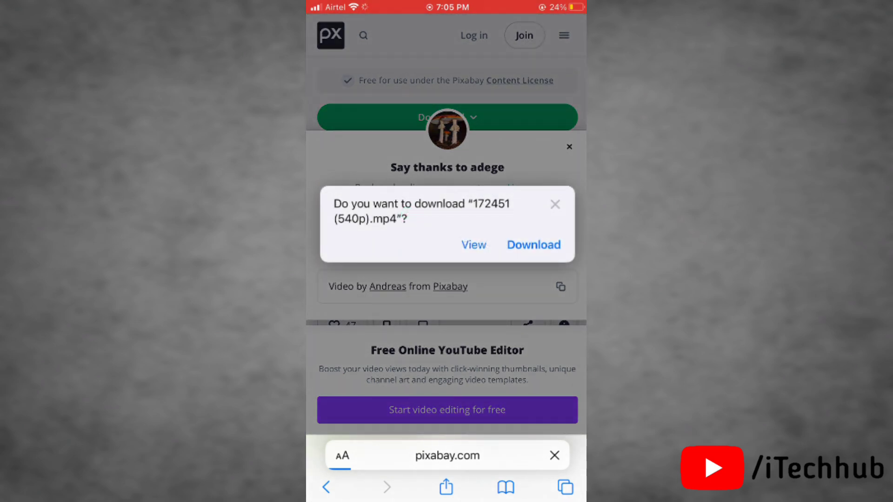
left_click(533, 245)
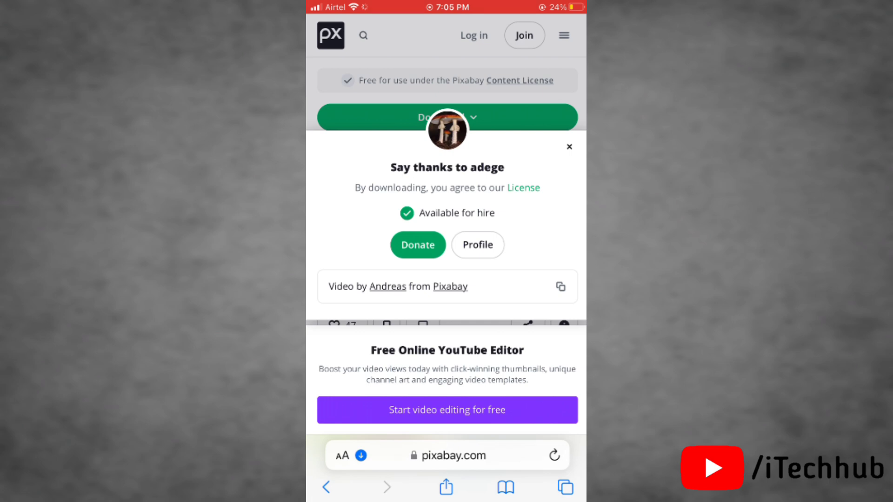
Open 172451 (540p) from Safari's Downloads and save the video to Photos
left_click(341, 455)
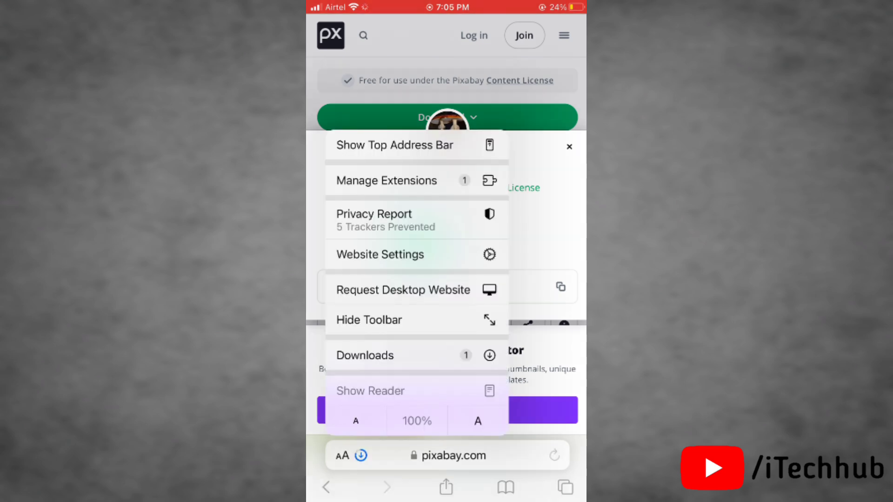
left_click(411, 355)
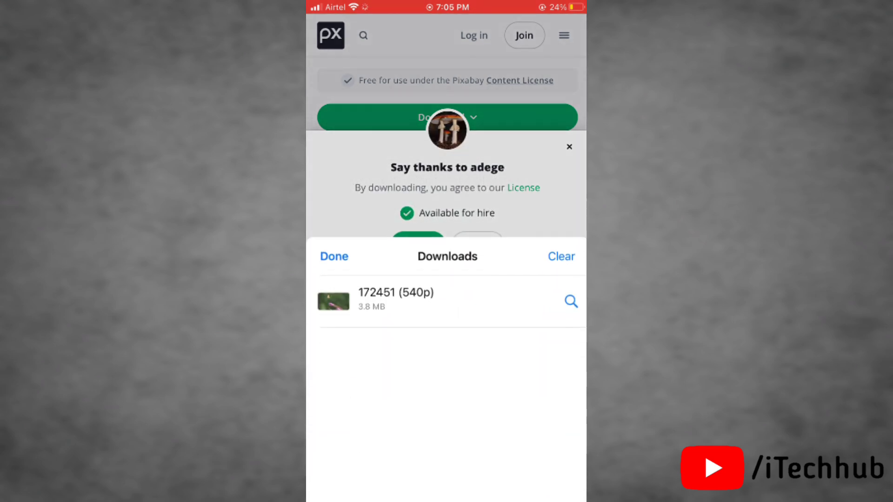
left_click(419, 299)
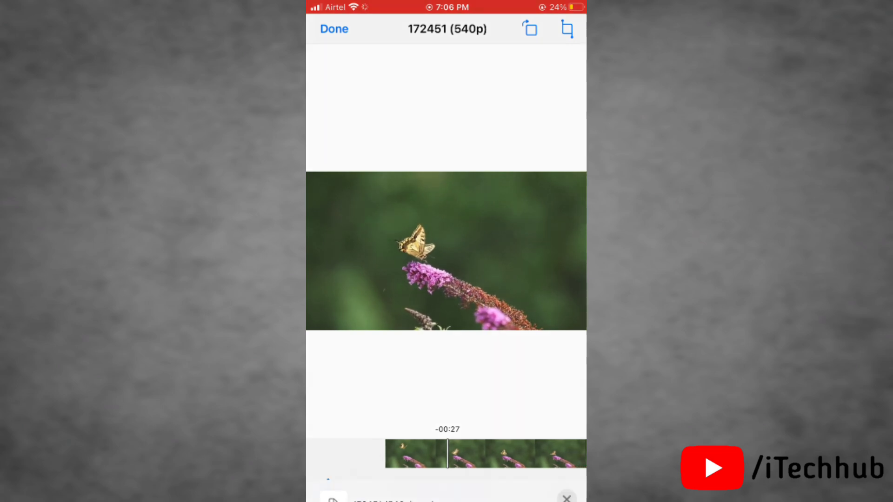
left_click(328, 487)
scroll(447, 384, "down", 5)
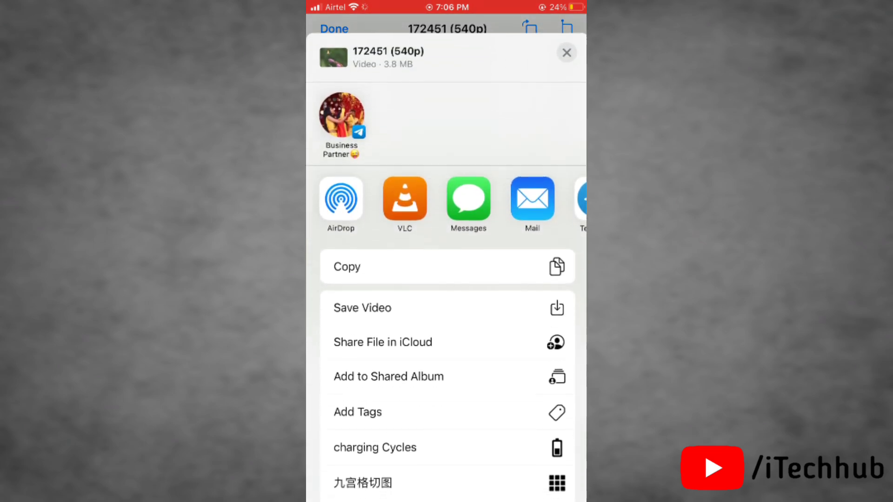
left_click(567, 46)
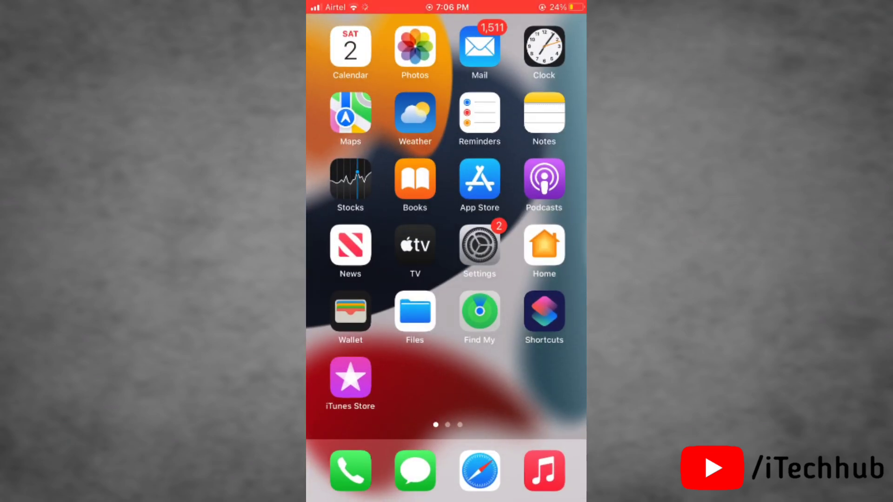
Play the saved butterfly video in Photos, scrub near its end, then go home
left_click(414, 47)
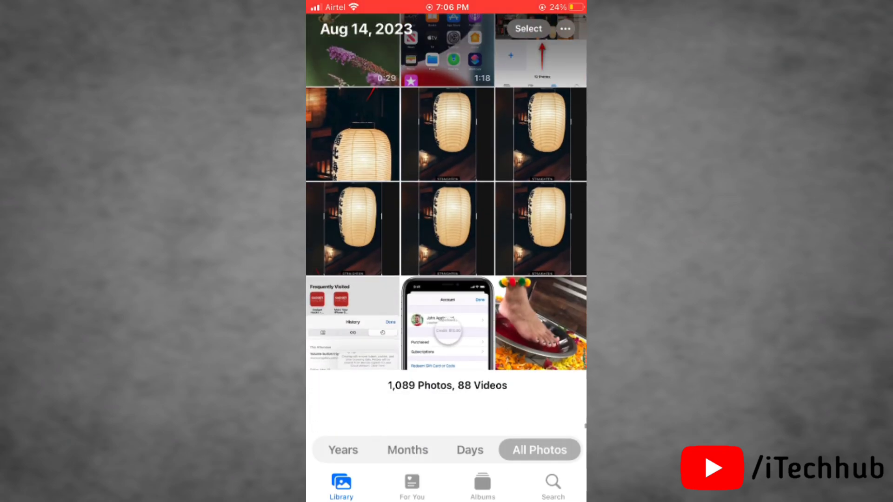
scroll(447, 209, "up", 3)
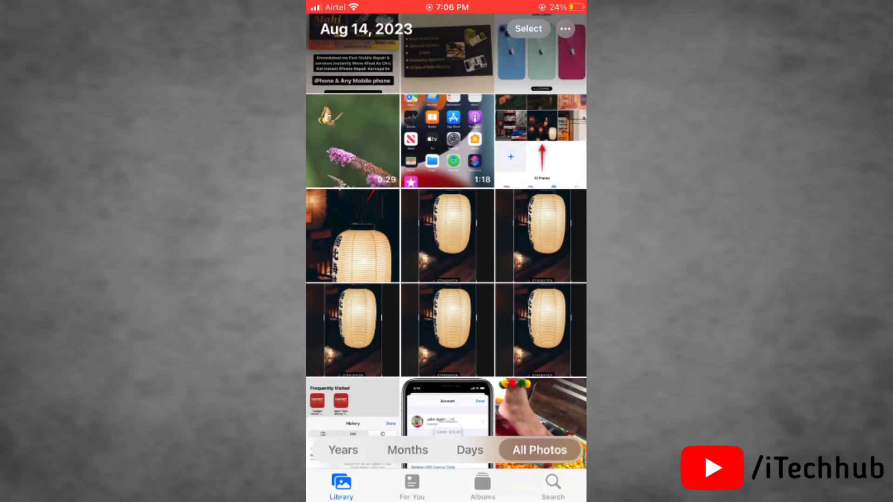
left_click(352, 142)
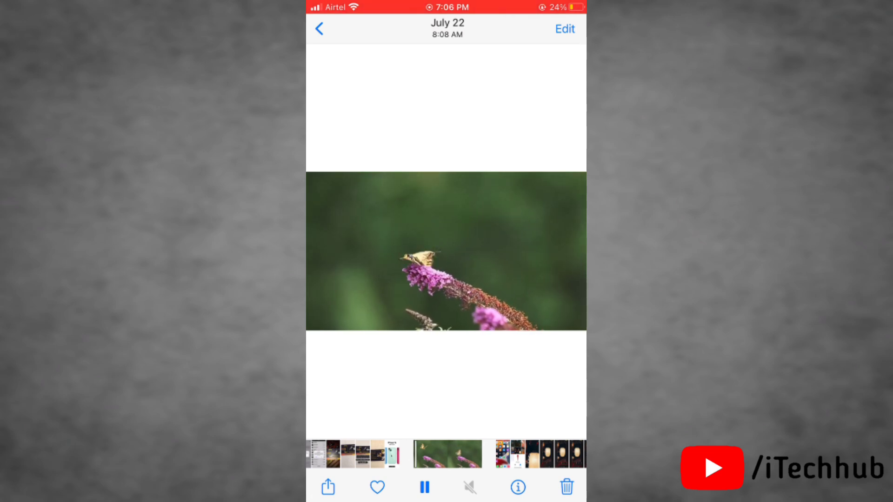
left_click(447, 455)
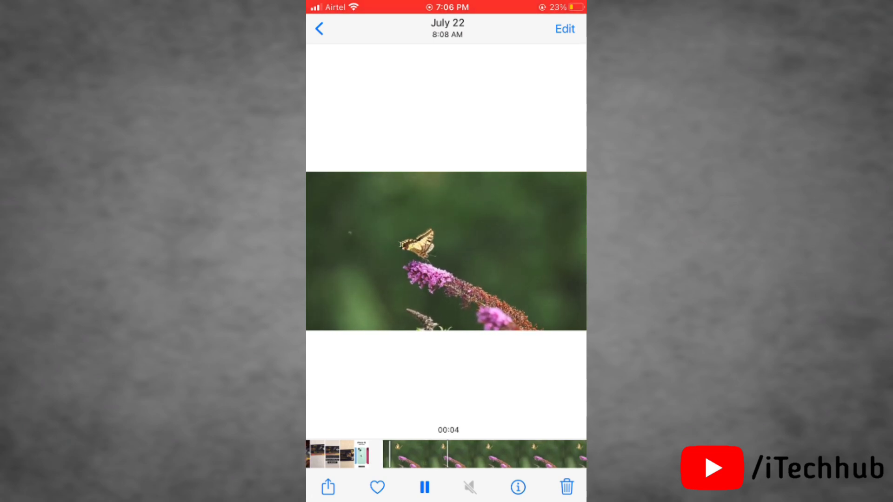
left_click_drag(530, 454, 363, 454)
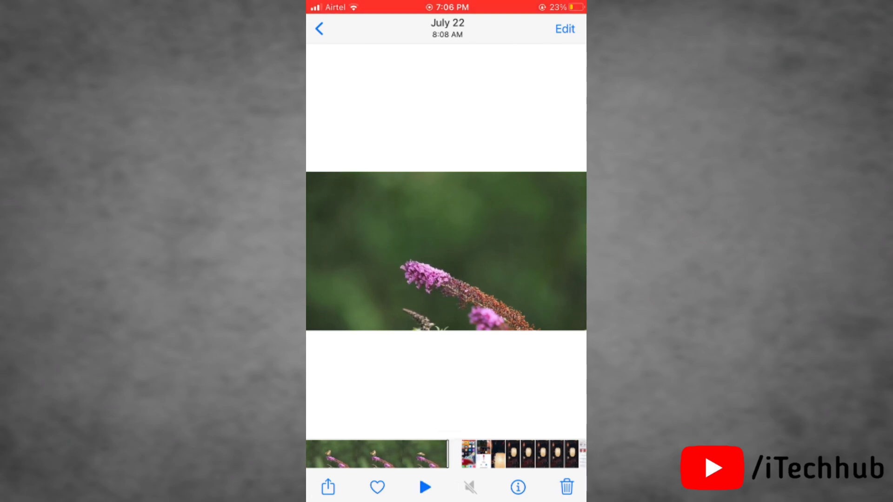
key("super")
Swipe twice to the last home screen page with YouTube, Xender and Gmail
left_click_drag(544, 279, 350, 280)
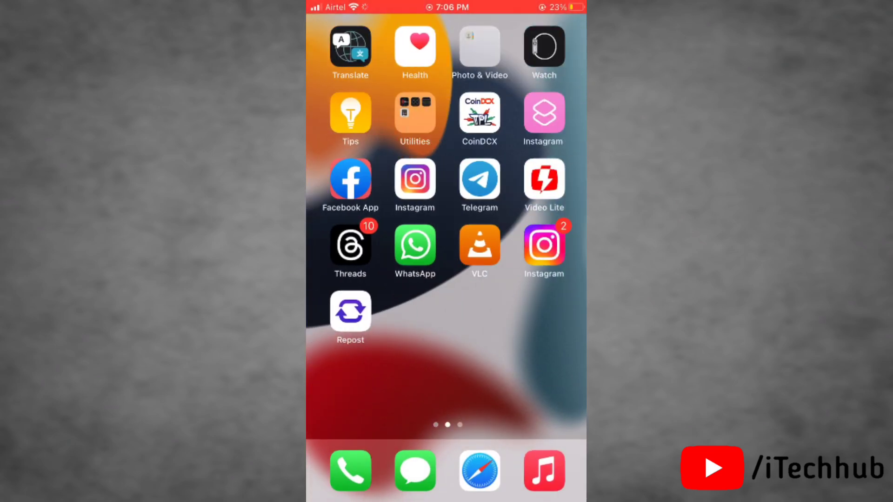
left_click_drag(544, 279, 349, 279)
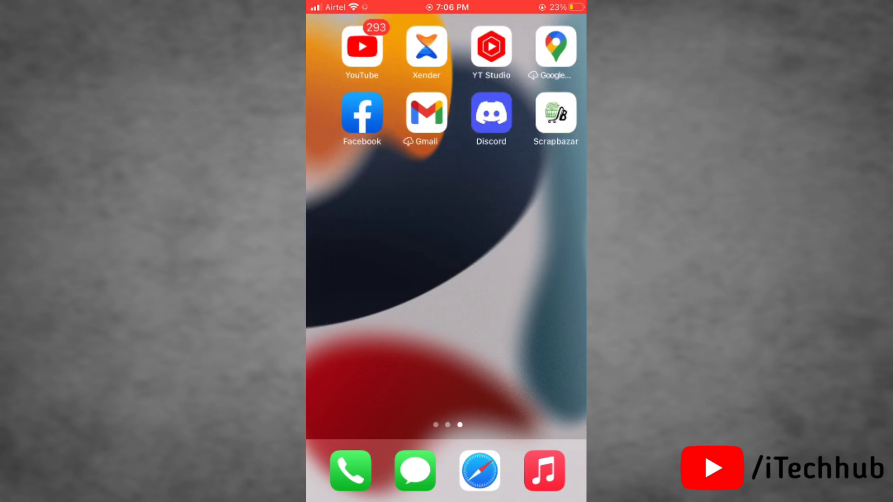